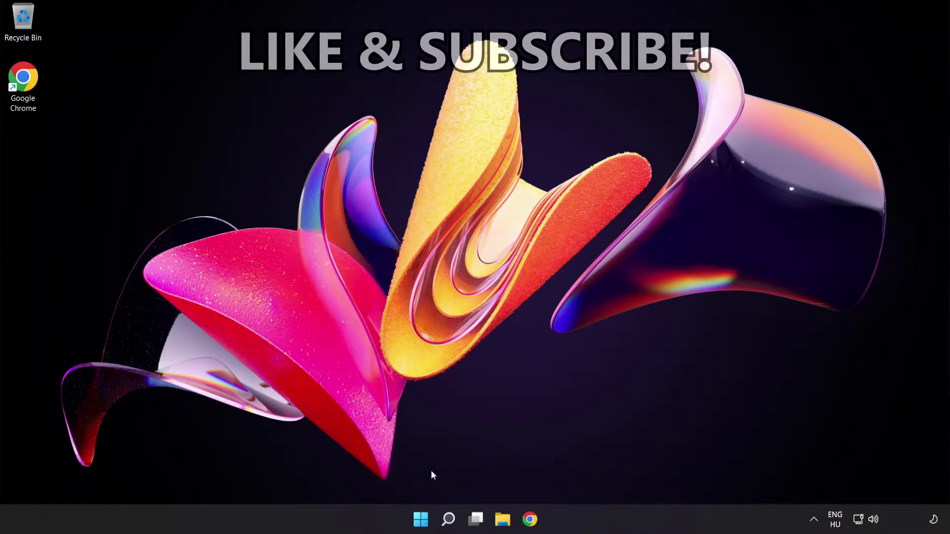
Search for cmd and bring up Command Prompt's Run as administrator option
{"action": "left_click", "coordinate": [447, 522]}
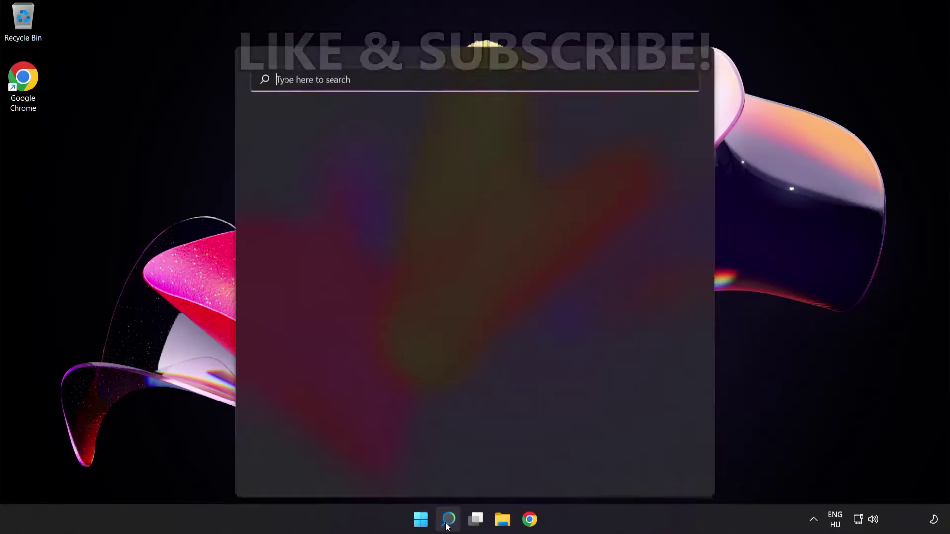
{"action": "type", "text": "c"}
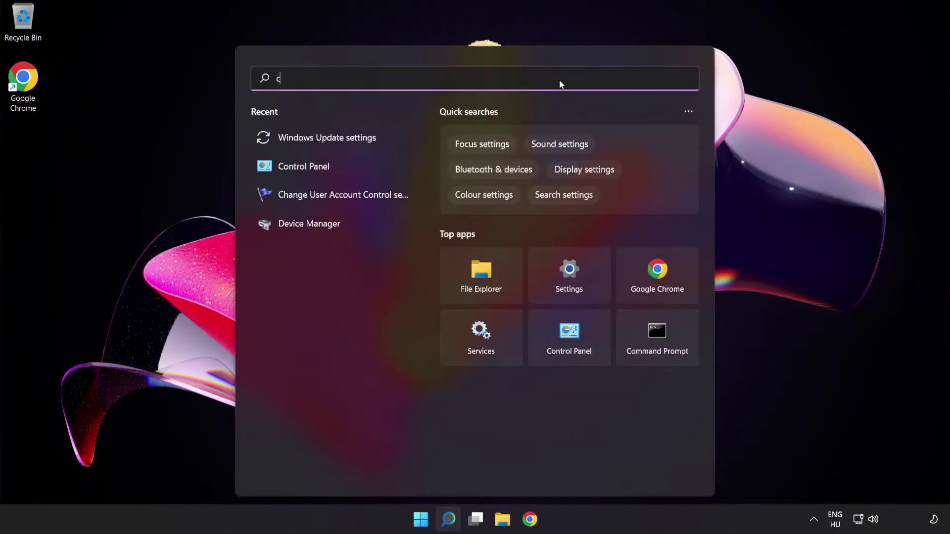
{"action": "type", "text": "md"}
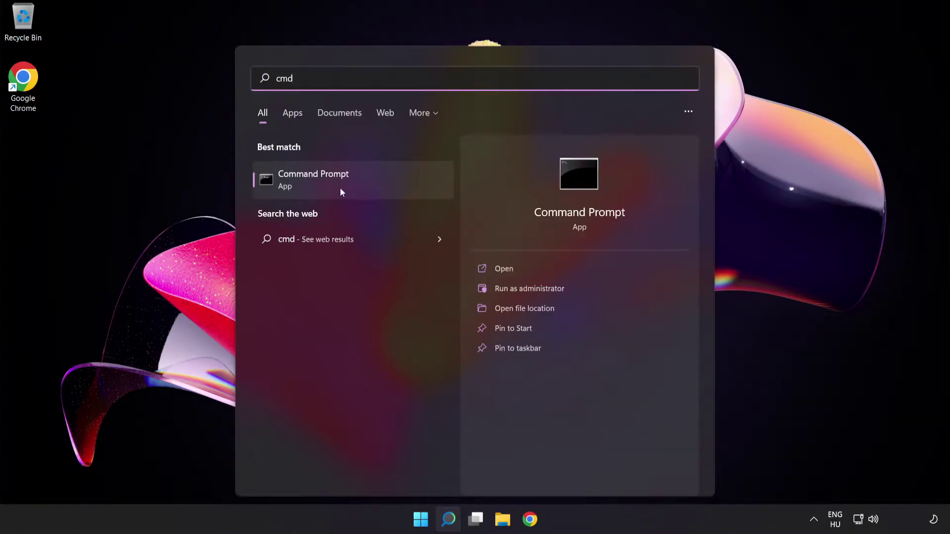
{"action": "right_click", "coordinate": [365, 184]}
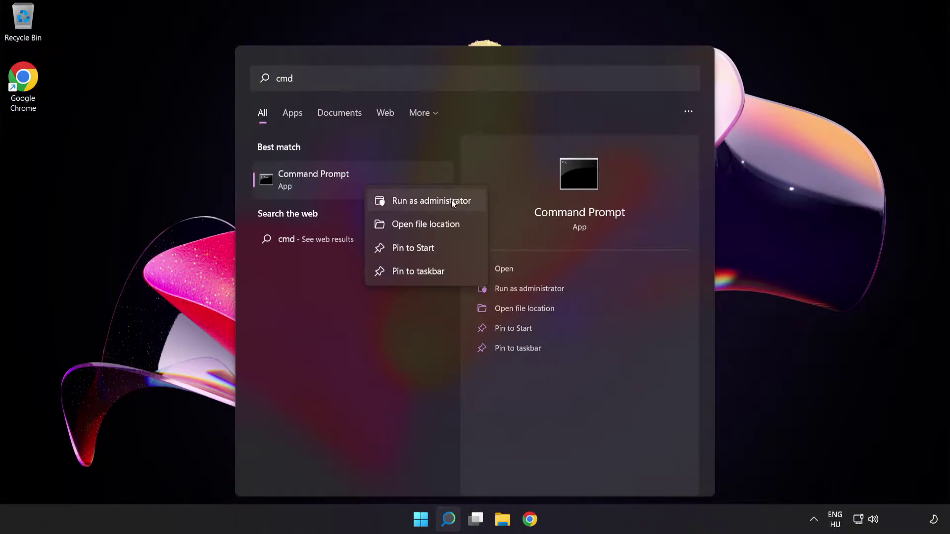
Launch Command Prompt as administrator and flush the DNS cache with ipconfig /flushdns
{"action": "left_click", "coordinate": [435, 203]}
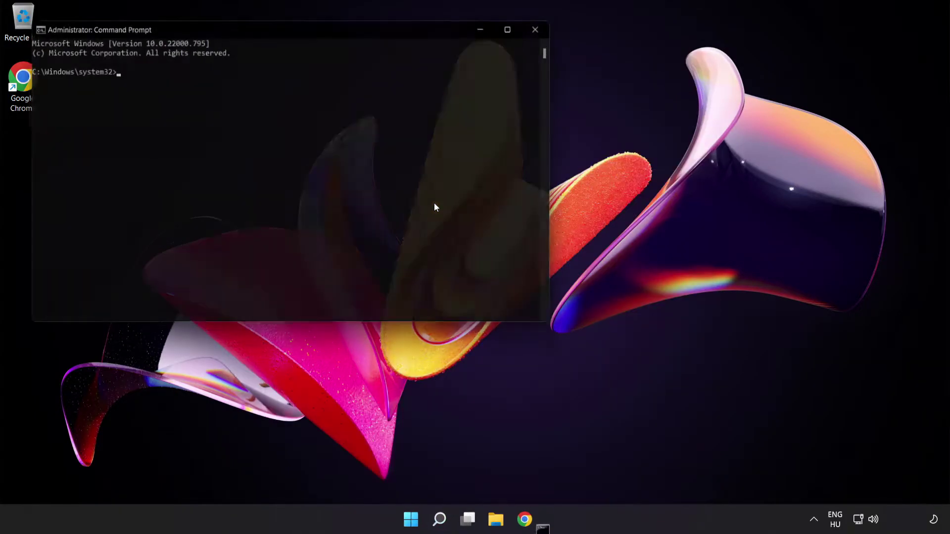
{"action": "left_click_drag", "start_coordinate": [394, 33], "coordinate": [566, 117]}
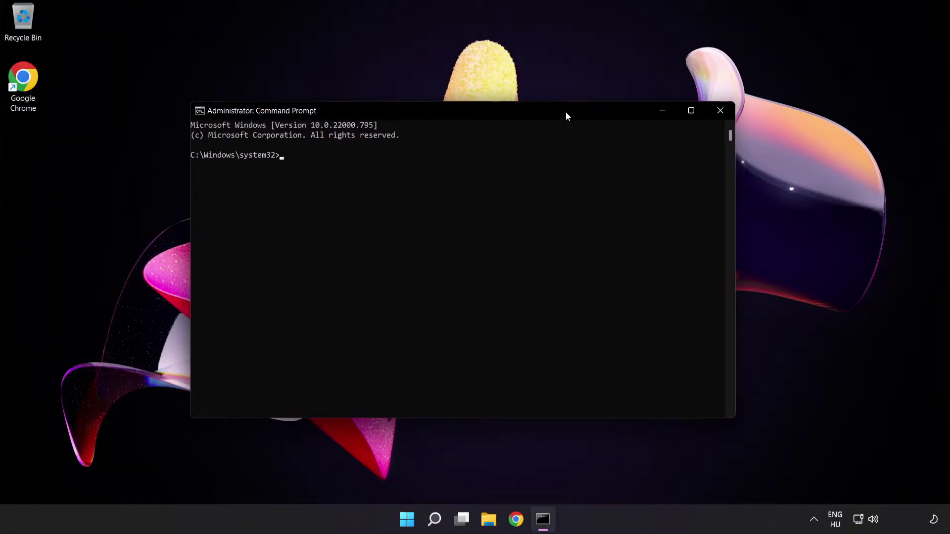
{"action": "type", "text": "ip"}
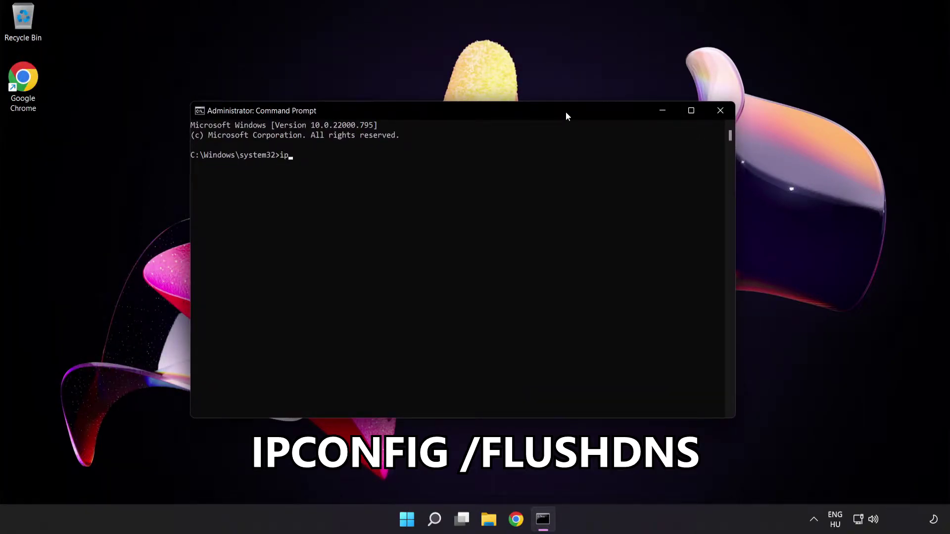
{"action": "type", "text": "config /flushdns"}
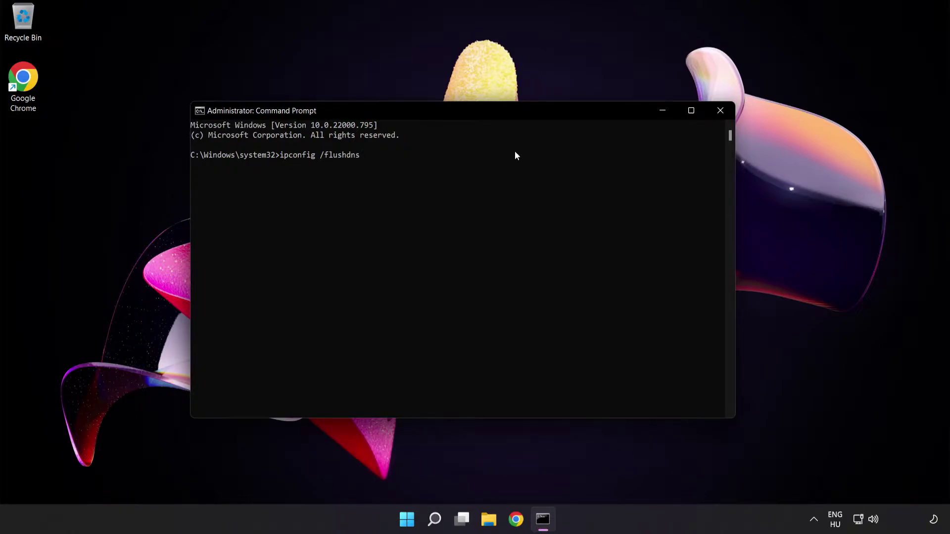
{"action": "key", "text": "Return"}
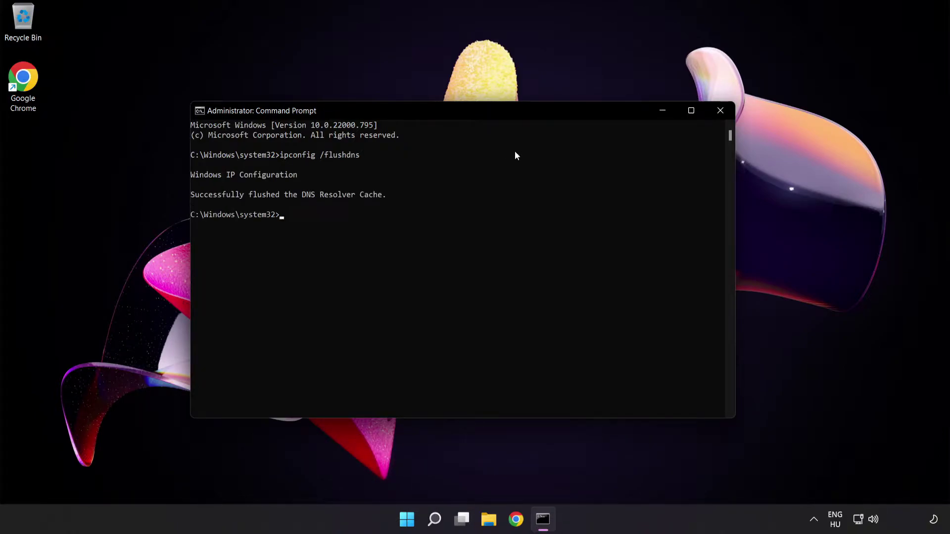
Reset the Winsock catalog with netsh winsock reset, then exit the console
{"action": "type", "text": "net"}
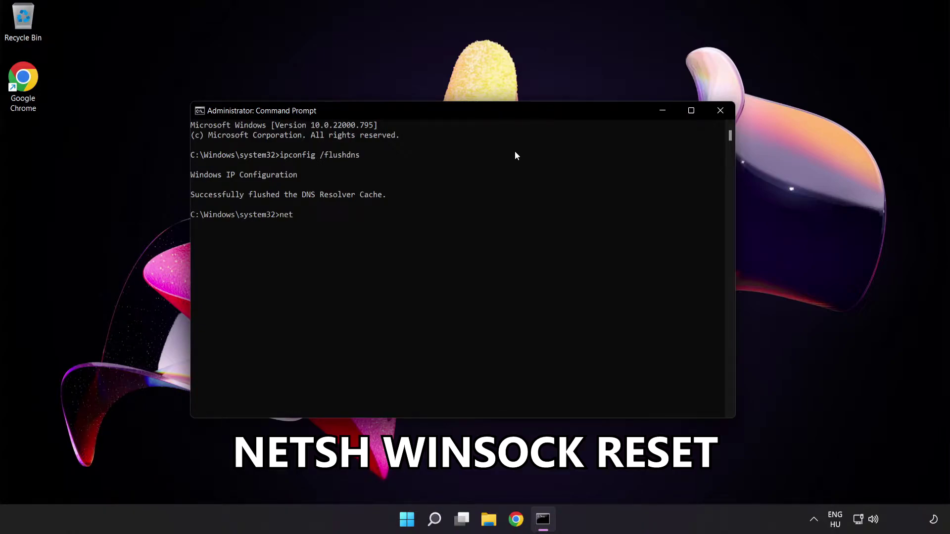
{"action": "type", "text": "sh winsock reset"}
{"action": "key", "text": "Return"}
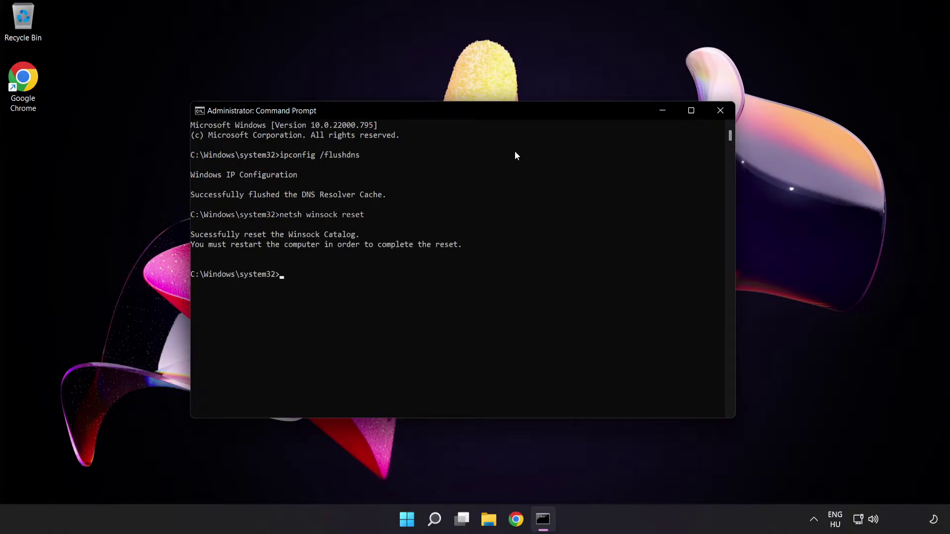
{"action": "type", "text": "exit"}
{"action": "key", "text": "Return"}
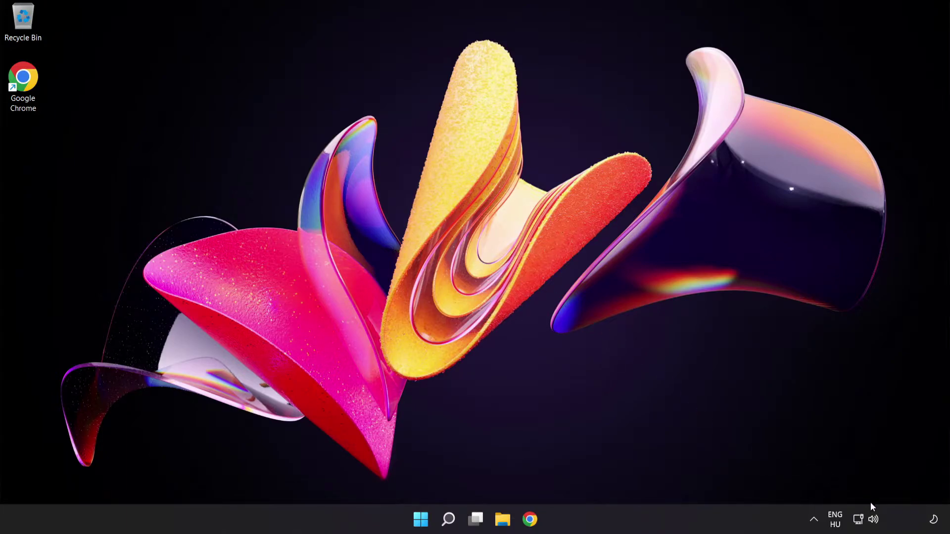
Go from the tray network icon to Network and Internet's Advanced network settings page
{"action": "right_click", "coordinate": [859, 521]}
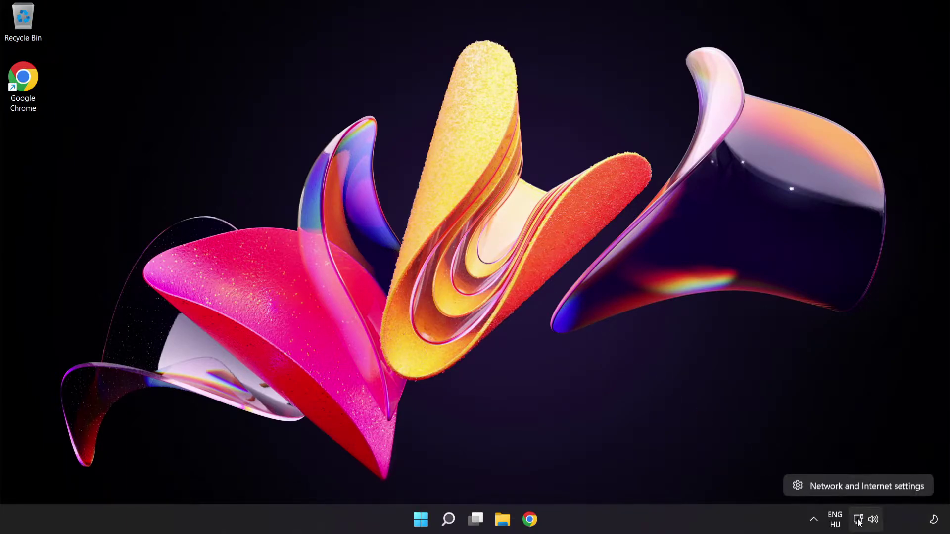
{"action": "left_click", "coordinate": [894, 486]}
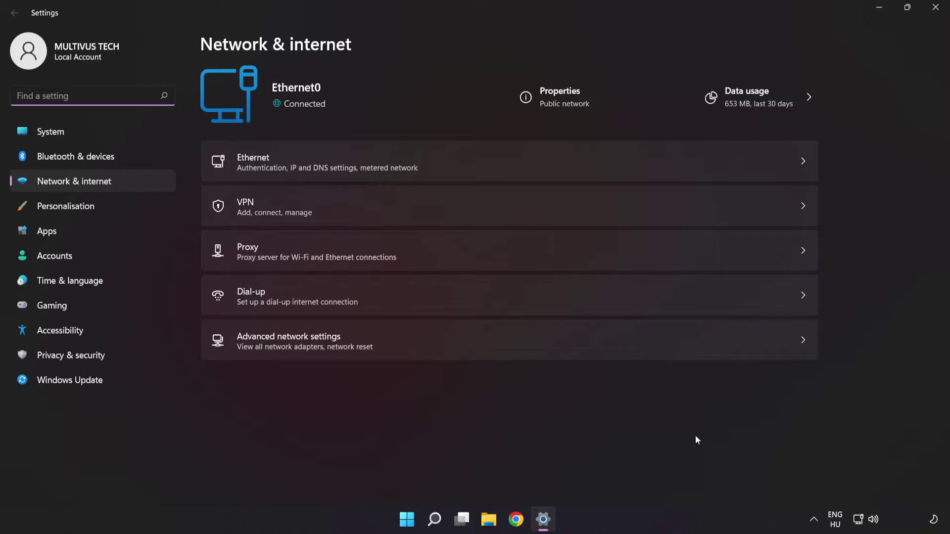
{"action": "left_click", "coordinate": [408, 348]}
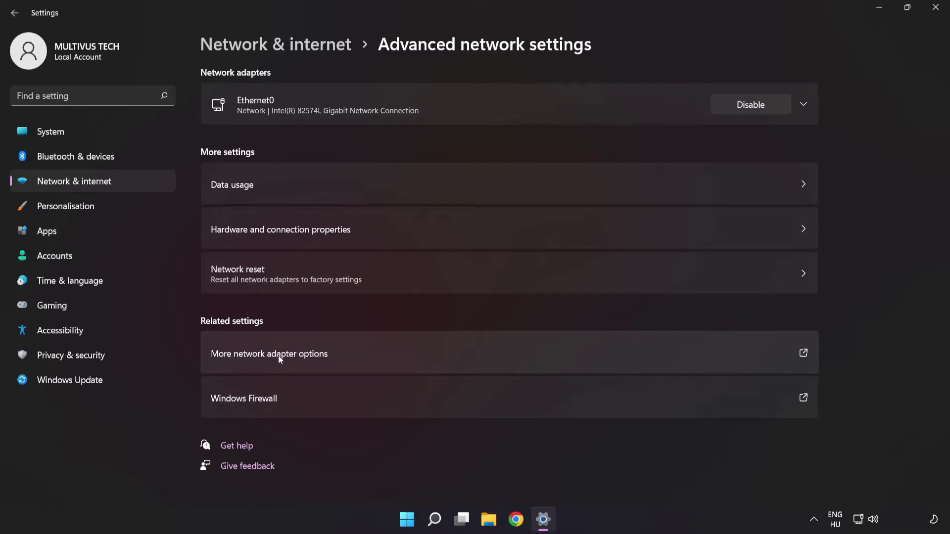
Open the Ethernet0 adapter's Properties from the network adapter list
{"action": "left_click", "coordinate": [349, 355]}
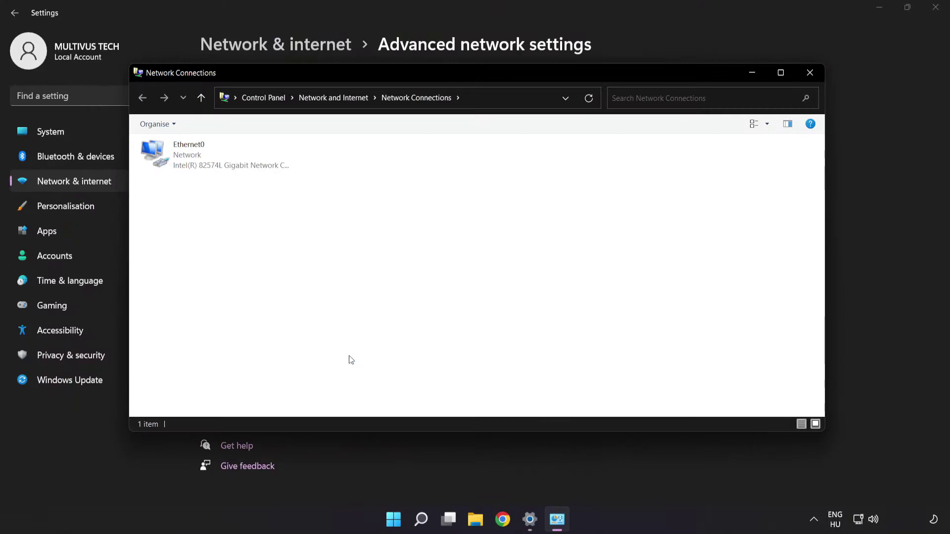
{"action": "left_click", "coordinate": [183, 161]}
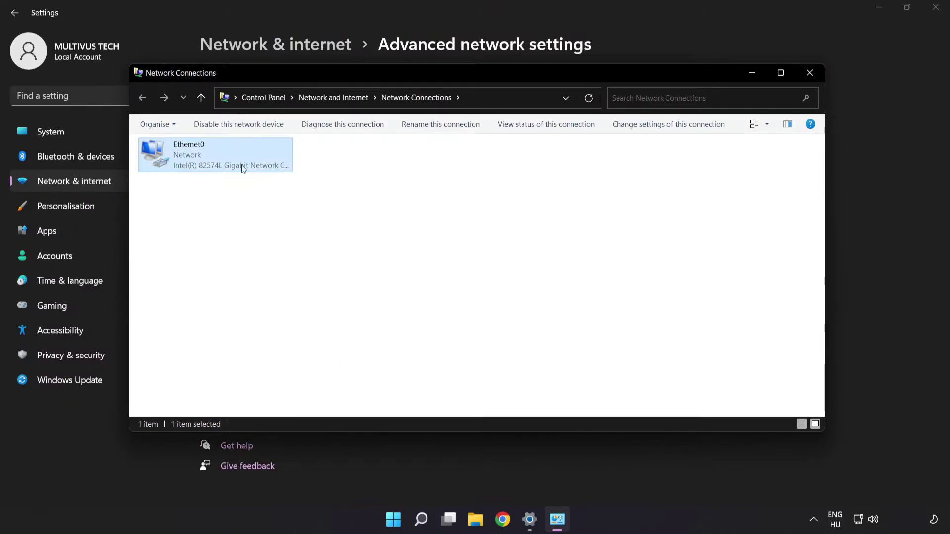
{"action": "right_click", "coordinate": [214, 160]}
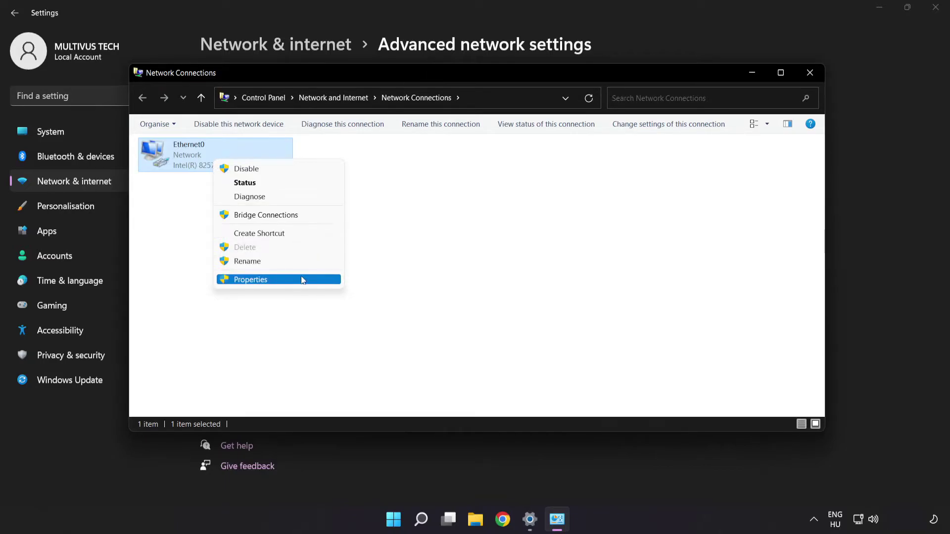
{"action": "left_click", "coordinate": [285, 284]}
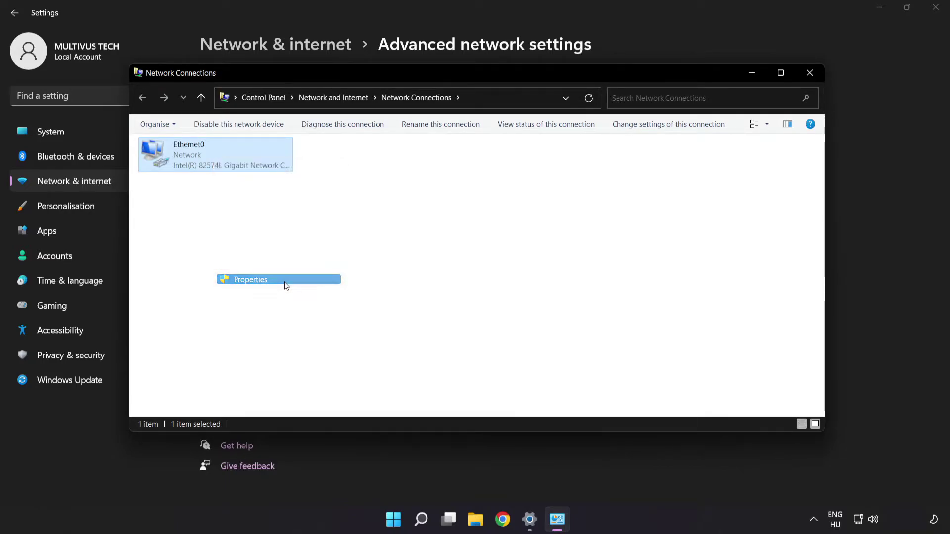
{"action": "left_click_drag", "start_coordinate": [250, 140], "coordinate": [451, 122]}
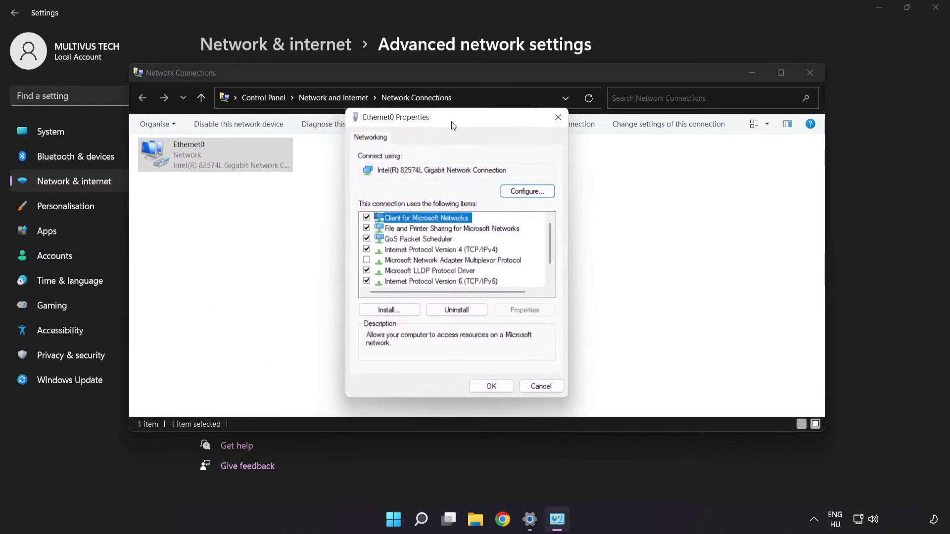
Open the Internet Protocol Version 4 (TCP/IPv4) properties and move the dialog into view
{"action": "left_click", "coordinate": [415, 250]}
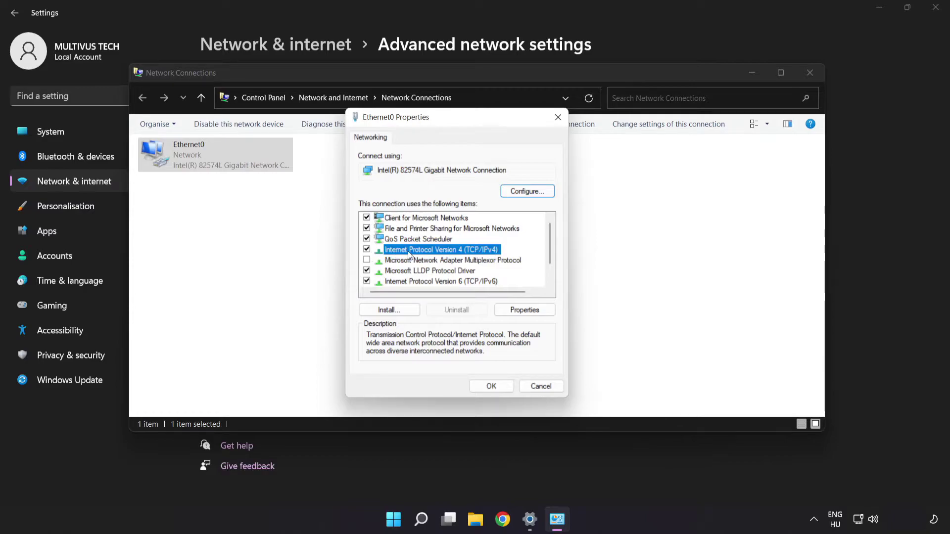
{"action": "left_click", "coordinate": [528, 315]}
{"action": "left_click_drag", "start_coordinate": [498, 174], "coordinate": [467, 129]}
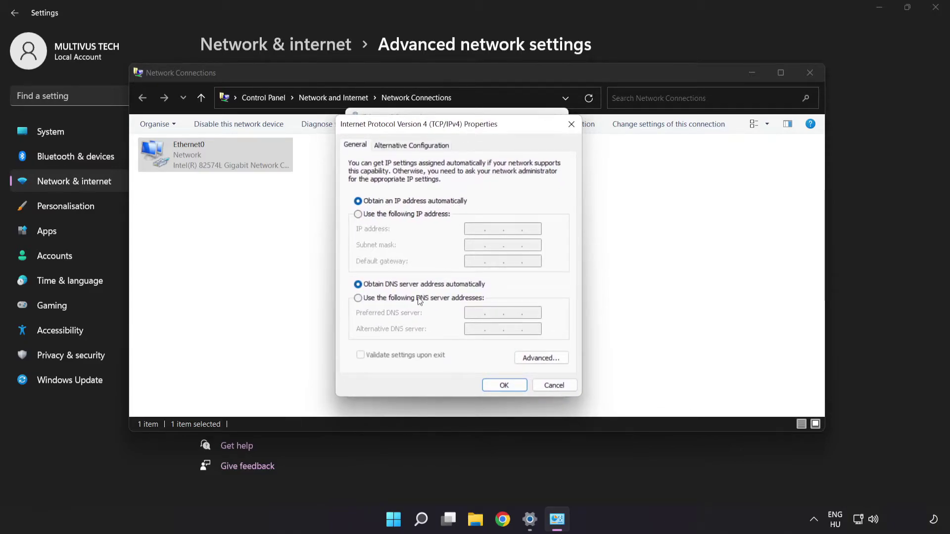
Set preferred DNS 8.8.8.8 and alternative DNS 8.8.4.4, then confirm with OK
{"action": "left_click", "coordinate": [387, 303]}
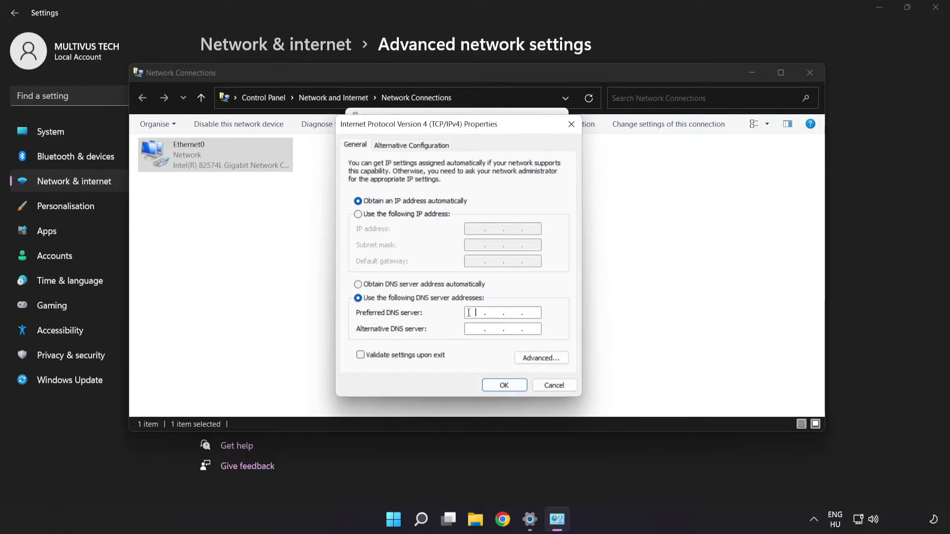
{"action": "type", "text": "8.8.8."}
{"action": "type", "text": "8"}
{"action": "type", "text": "8.8"}
{"action": "type", "text": ".4.4"}
{"action": "left_click", "coordinate": [506, 389]}
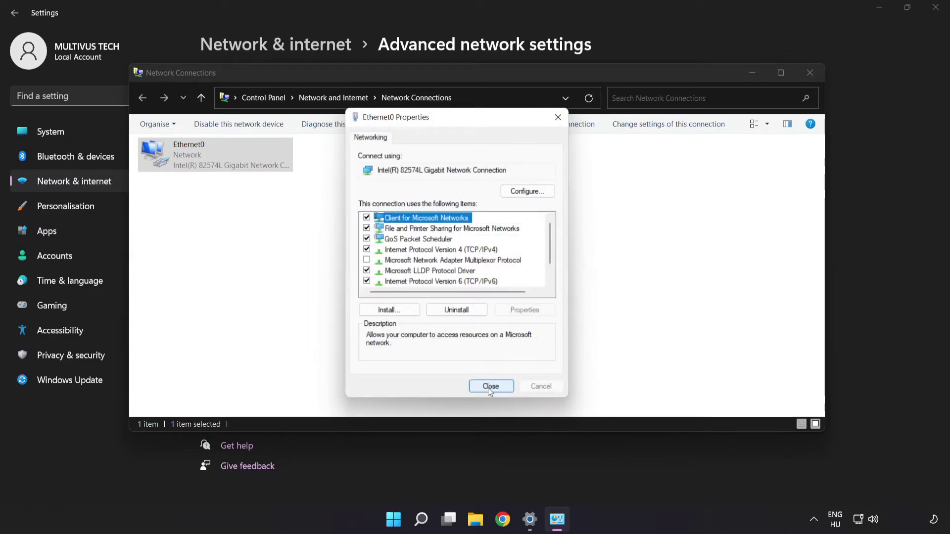
Close Ethernet0 Properties, Network Connections and Settings, then show the Start menu power options
{"action": "left_click", "coordinate": [490, 386]}
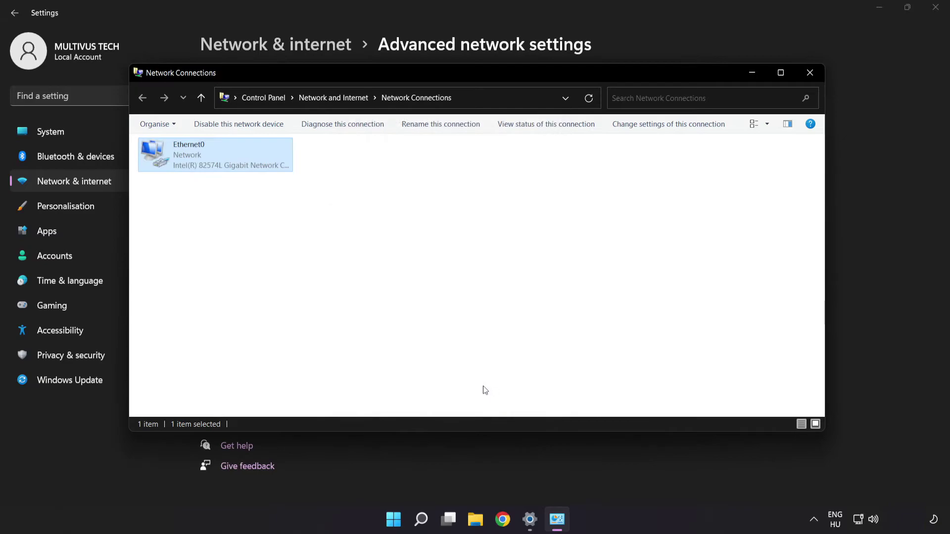
{"action": "left_click", "coordinate": [810, 74]}
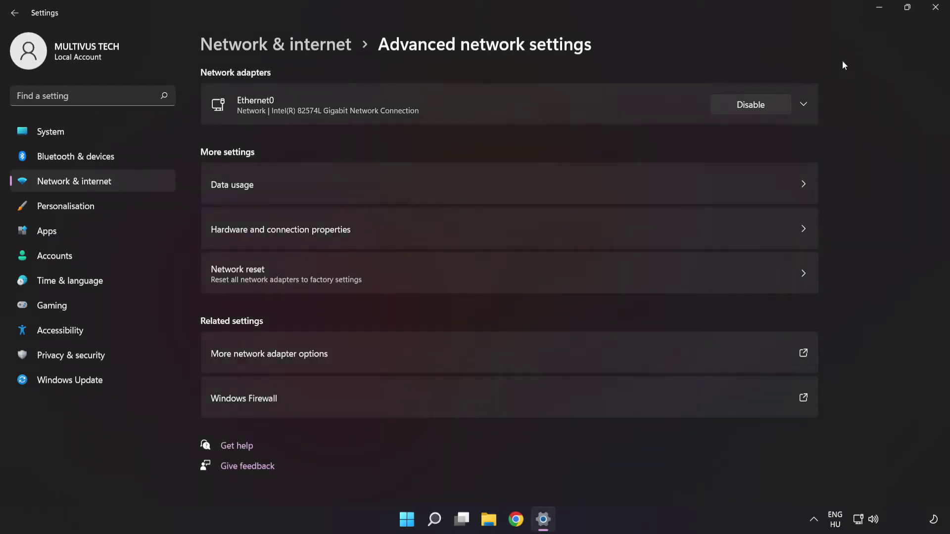
{"action": "left_click", "coordinate": [936, 7]}
{"action": "left_click", "coordinate": [419, 519]}
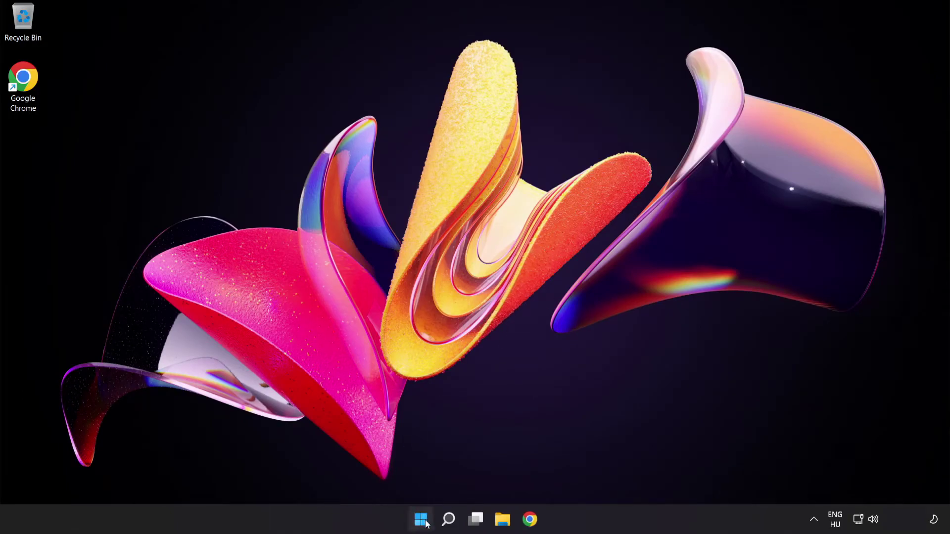
{"action": "left_click", "coordinate": [635, 481]}
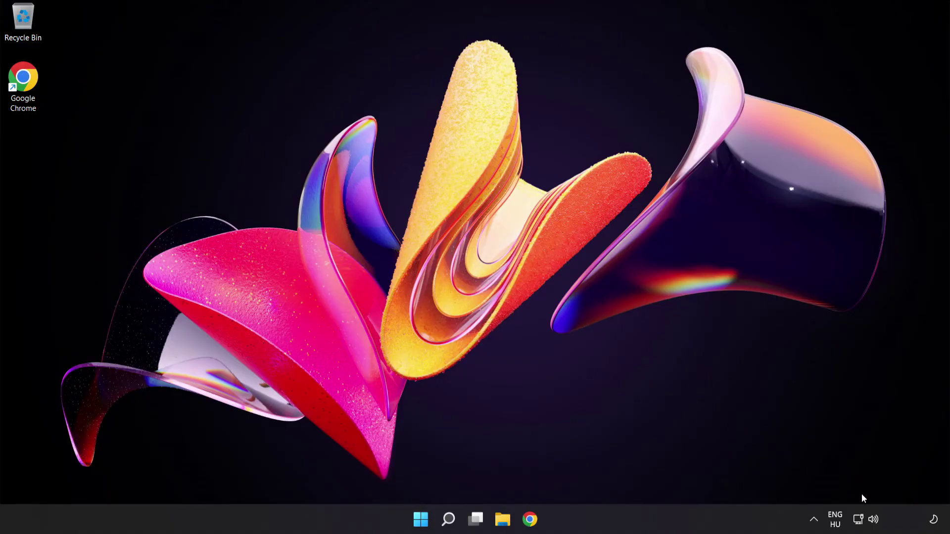
Reopen Network and Internet settings from the tray and go to Advanced network settings > Network reset
{"action": "right_click", "coordinate": [859, 521]}
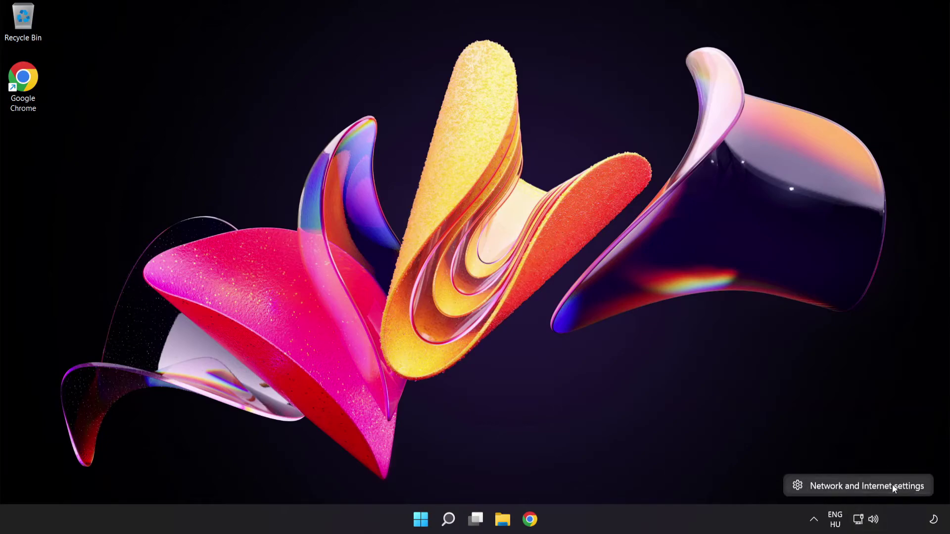
{"action": "left_click", "coordinate": [856, 487]}
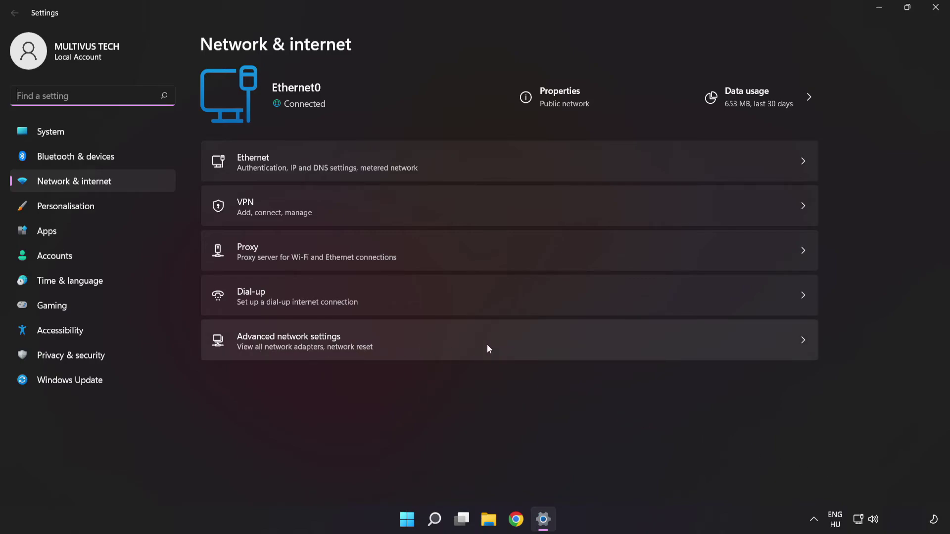
{"action": "left_click", "coordinate": [502, 348]}
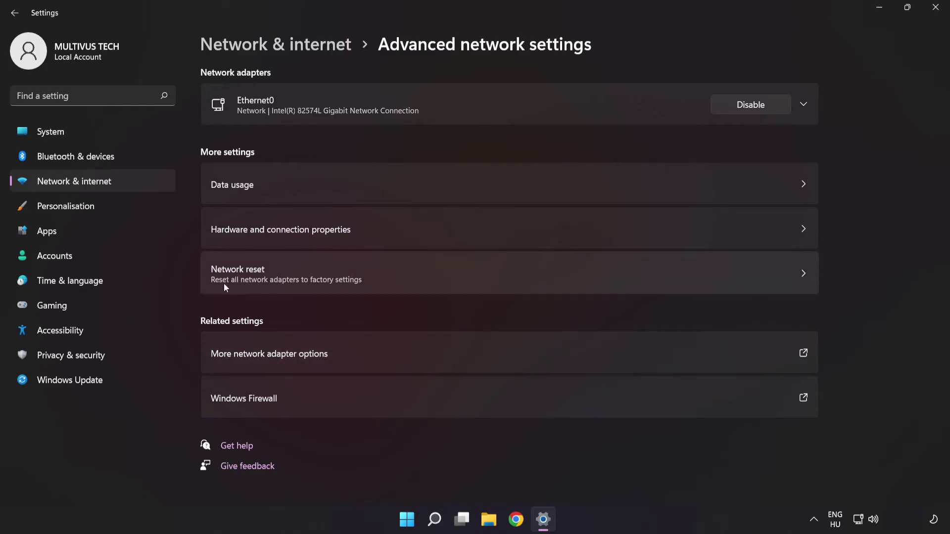
{"action": "left_click", "coordinate": [548, 285]}
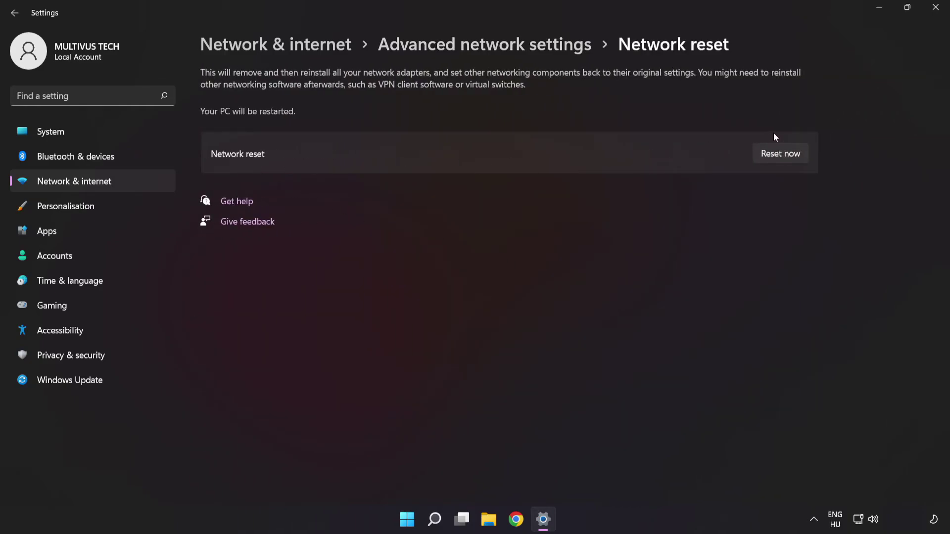
Run Reset now, confirm with Yes, dismiss the sign-out notice, and close Settings
{"action": "left_click", "coordinate": [788, 161]}
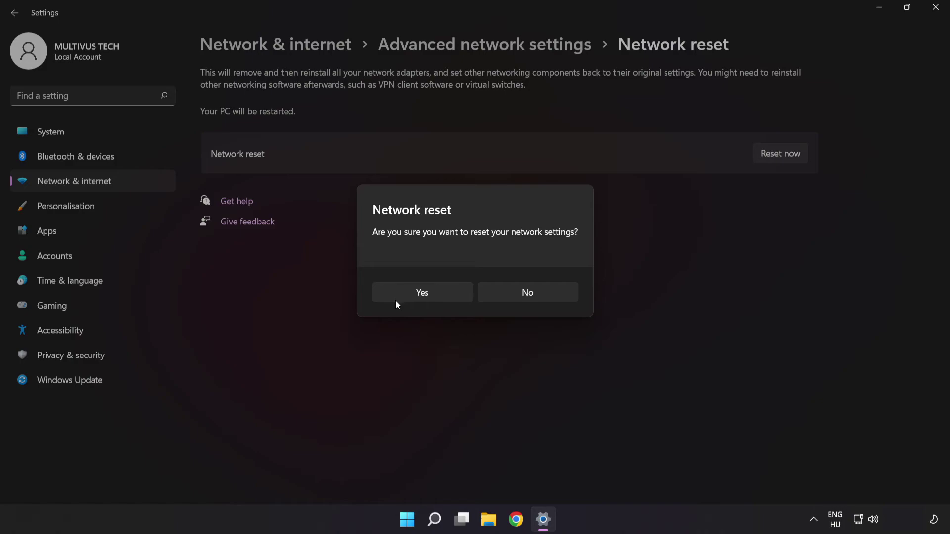
{"action": "left_click", "coordinate": [422, 292]}
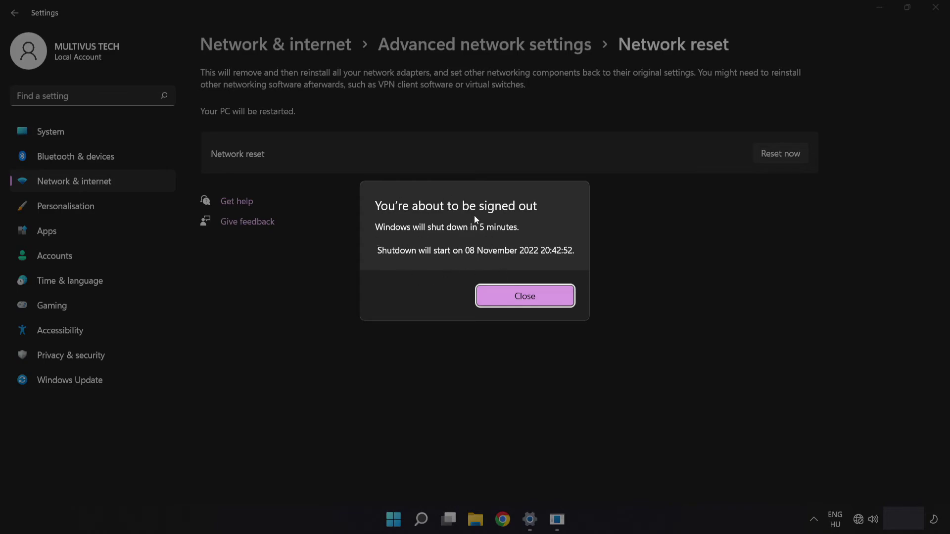
{"action": "left_click", "coordinate": [527, 306]}
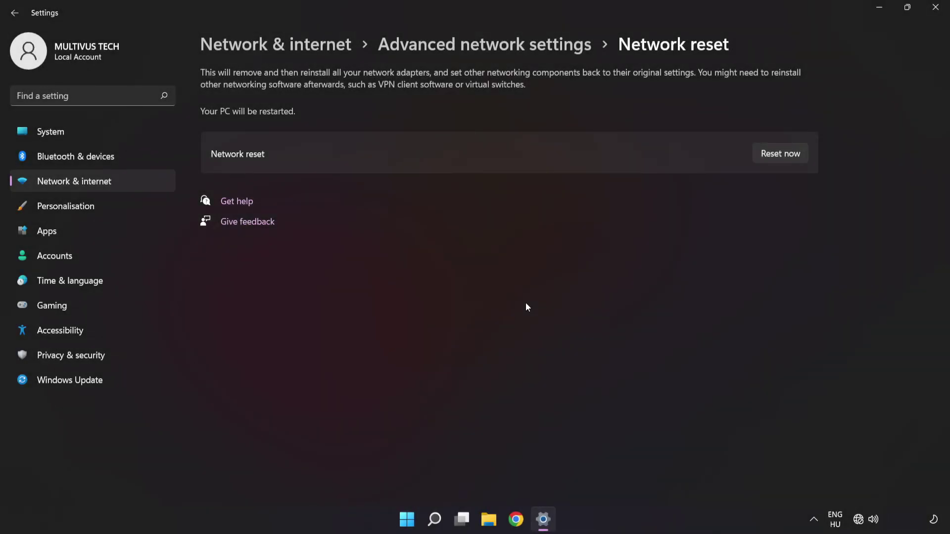
{"action": "left_click", "coordinate": [935, 8]}
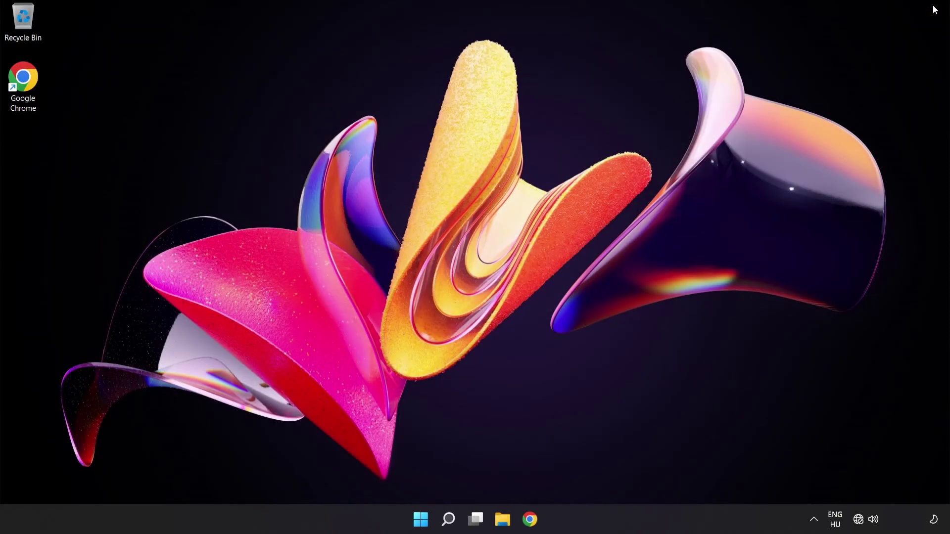
Open the Start menu power options to reach Restart
{"action": "left_click", "coordinate": [420, 519]}
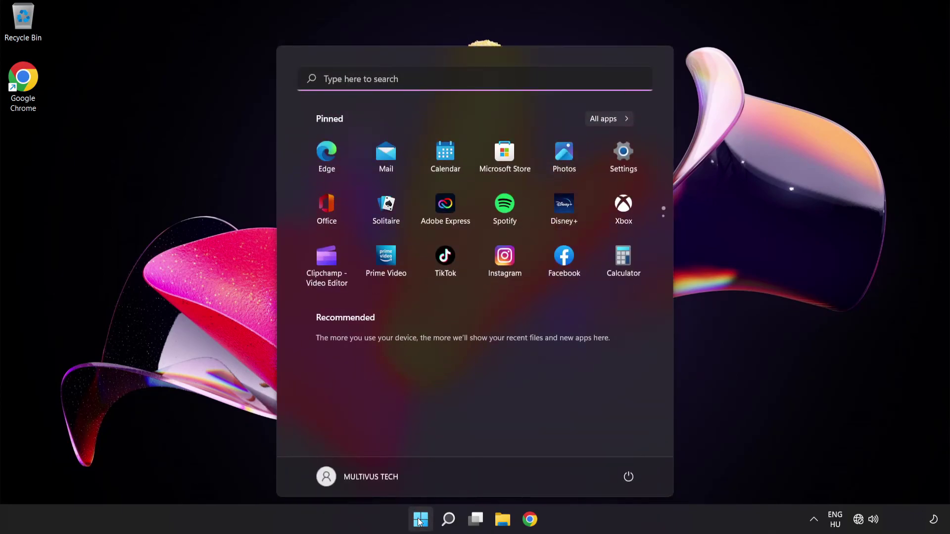
{"action": "left_click", "coordinate": [628, 476]}
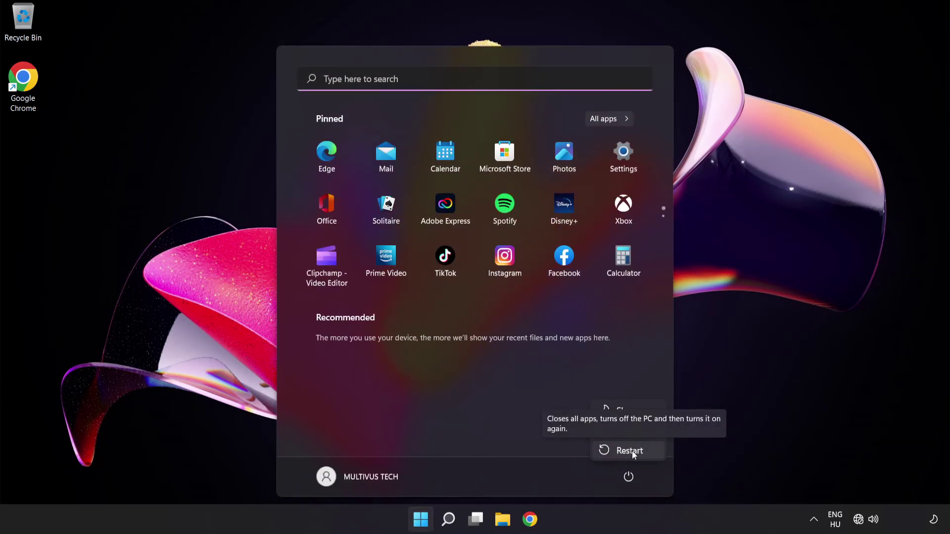